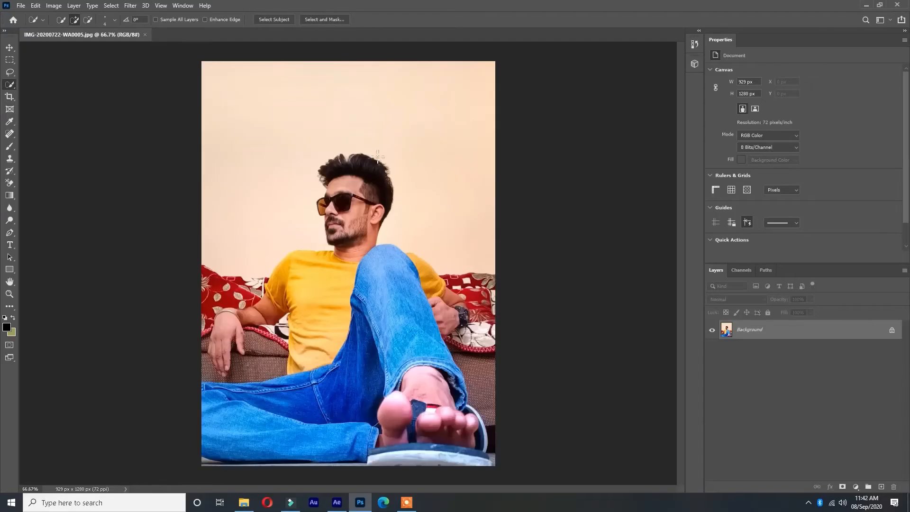
Select the man and the sofa with the Quick Selection tool, leaving the plain wall out
mouse_move(378, 156)
left_mouse_down()
mouse_move(350, 159)
mouse_move(352, 244)
left_mouse_up()
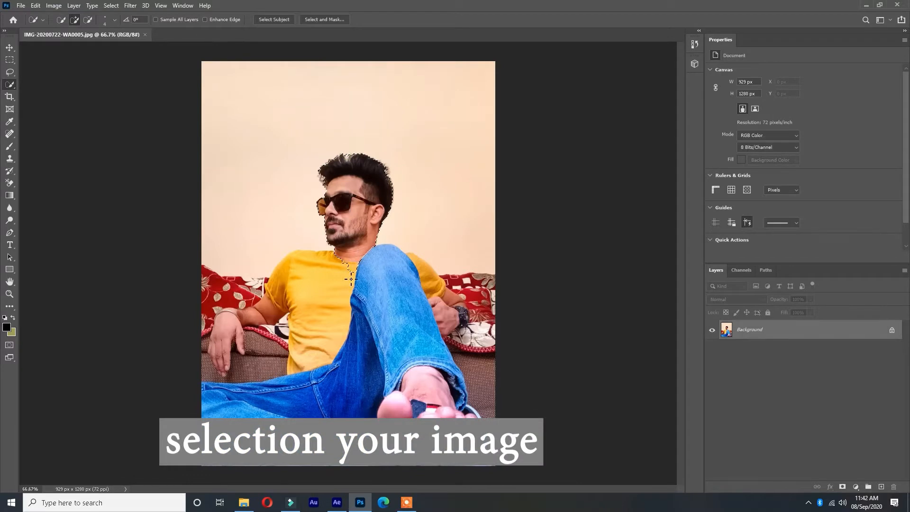
mouse_move(351, 279)
left_mouse_down()
mouse_move(335, 298)
mouse_move(308, 427)
mouse_move(430, 448)
mouse_move(497, 436)
mouse_move(482, 432)
left_mouse_up()
mouse_move(496, 278)
left_mouse_down()
mouse_move(438, 277)
mouse_move(381, 251)
left_mouse_up()
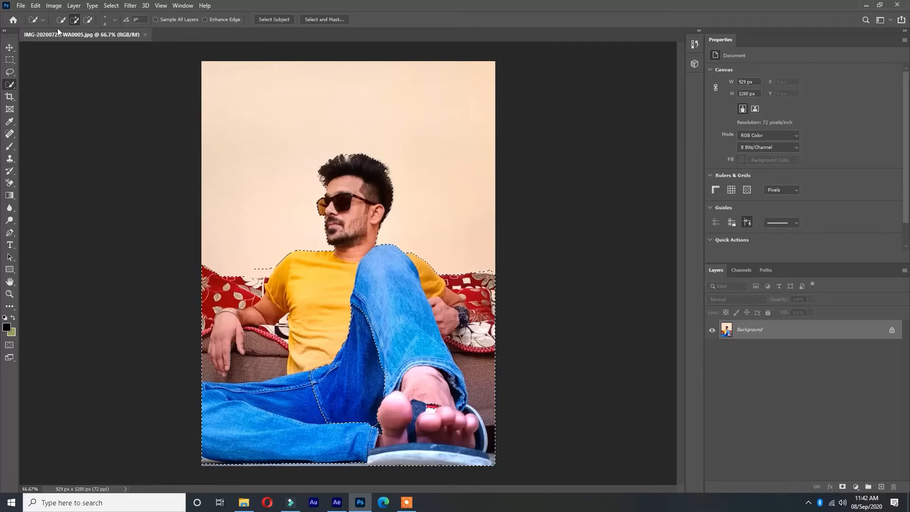
Subtract the stray wall areas from the selection along the sofa's upper edge beside the man's watch arm
left_click(88, 20)
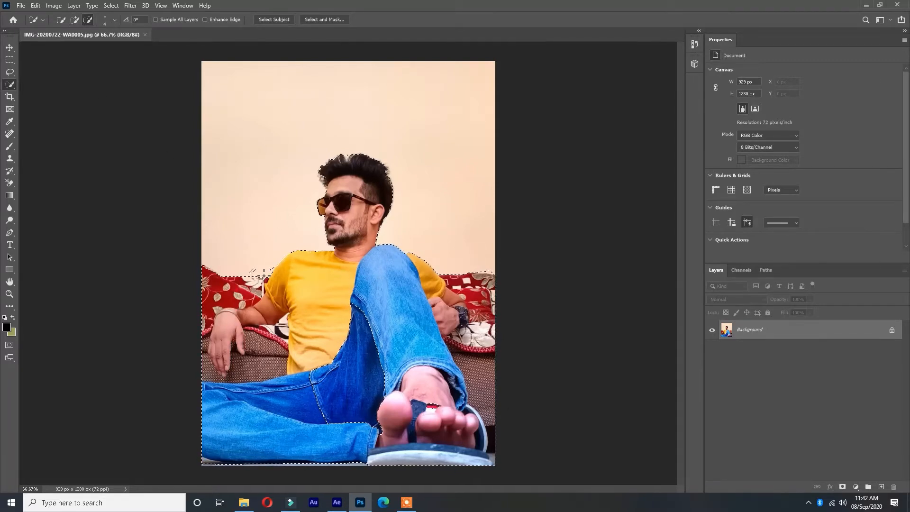
scroll(340, 157, "up", 2)
scroll(339, 157, "up", 2)
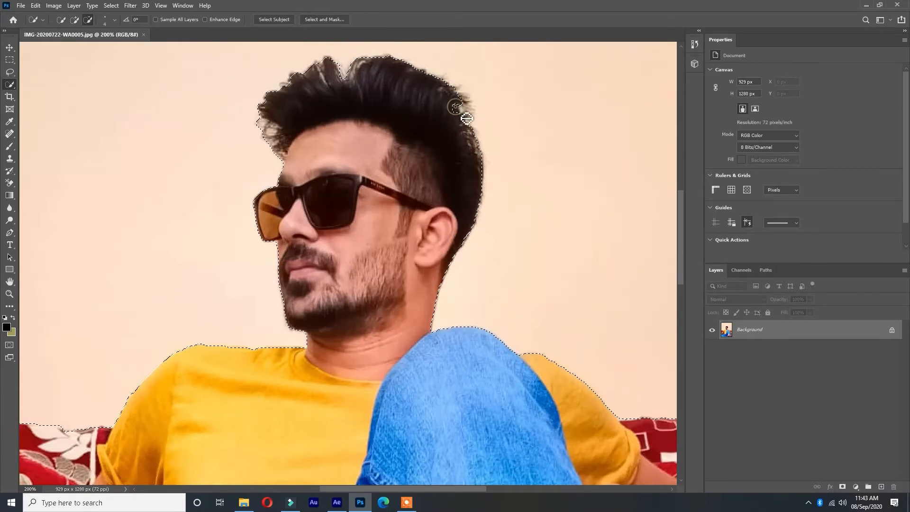
scroll(510, 212, "down", 1)
scroll(509, 212, "down", 6)
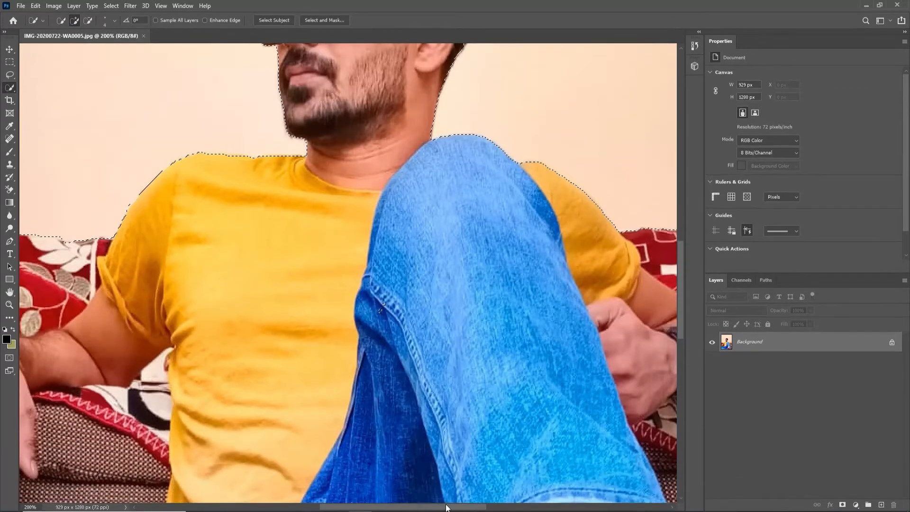
scroll(451, 322, "right", 10)
key("alt")
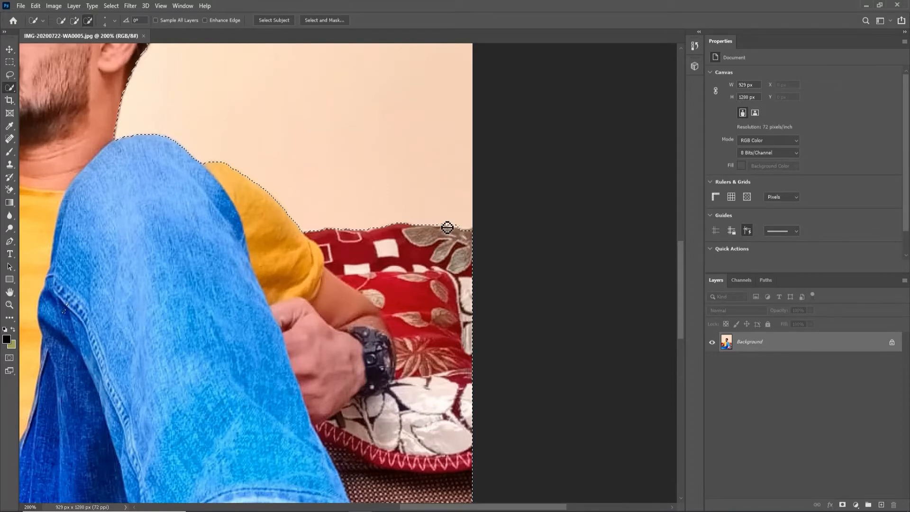
left_click(447, 226, "alt")
left_click(425, 225, "alt")
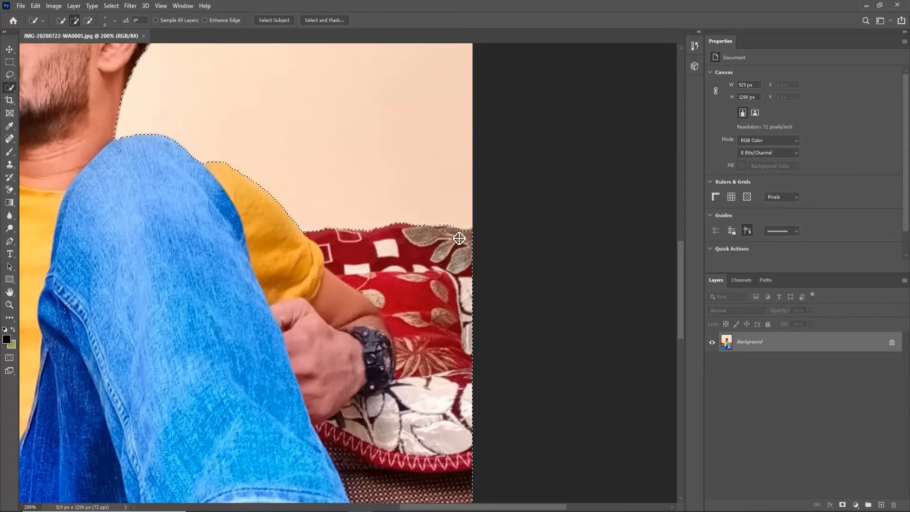
Add the red-and-white patch between the sandal strap and toes to the selection and check its lower and side edges
scroll(450, 239, "down", 10)
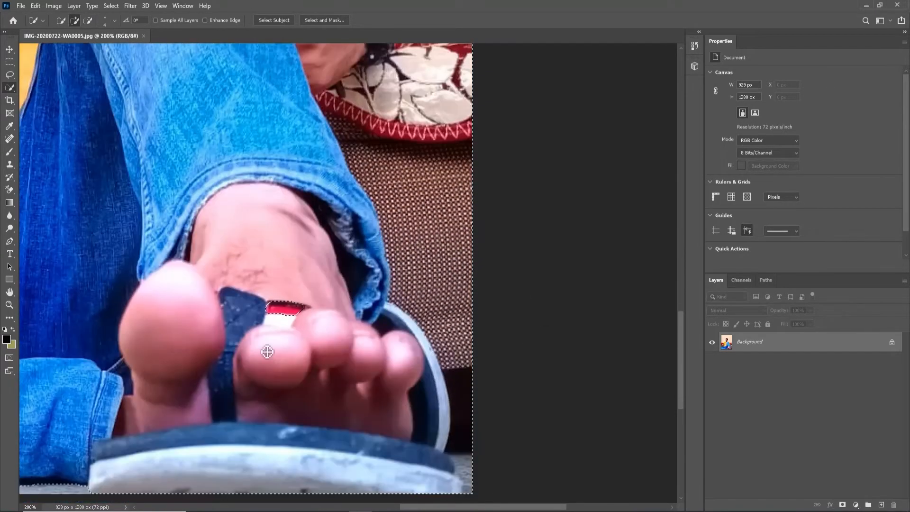
left_click(272, 312)
scroll(433, 331, "down", 3)
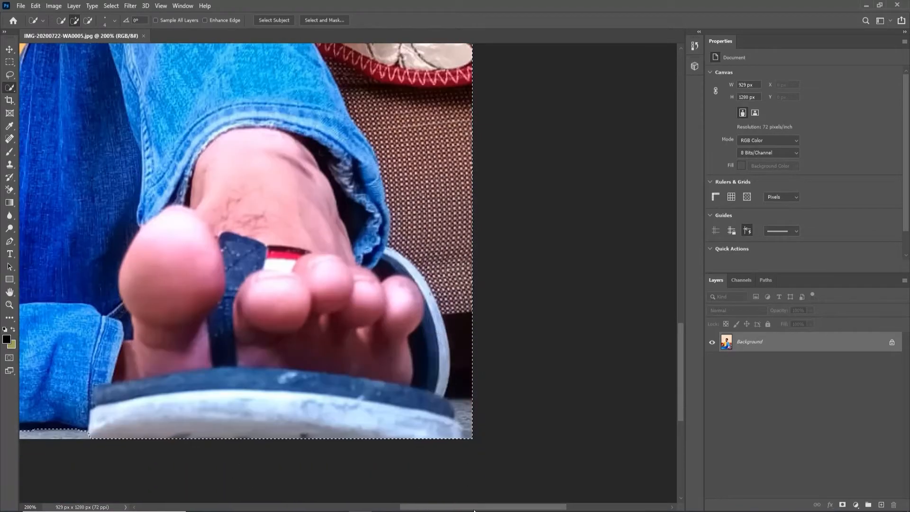
left_click_drag(467, 507, 398, 506)
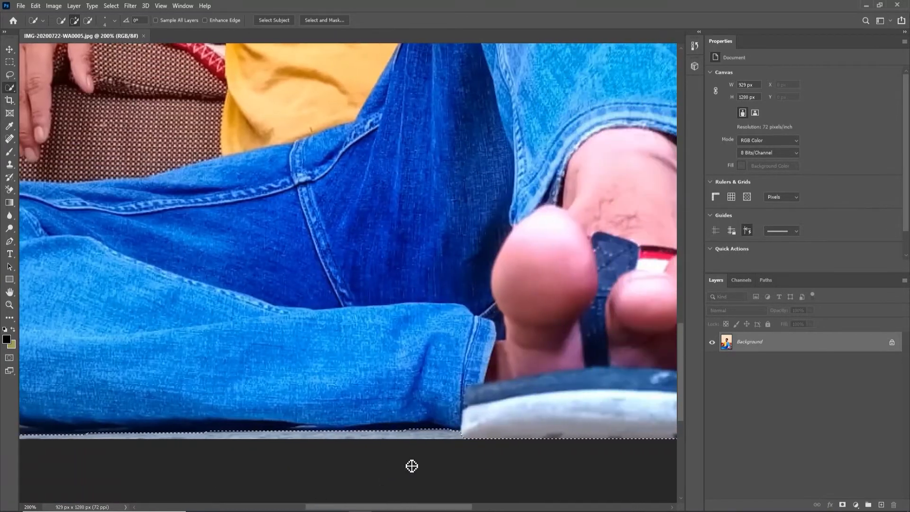
mouse_move(359, 510)
scroll(300, 331, "left", 5)
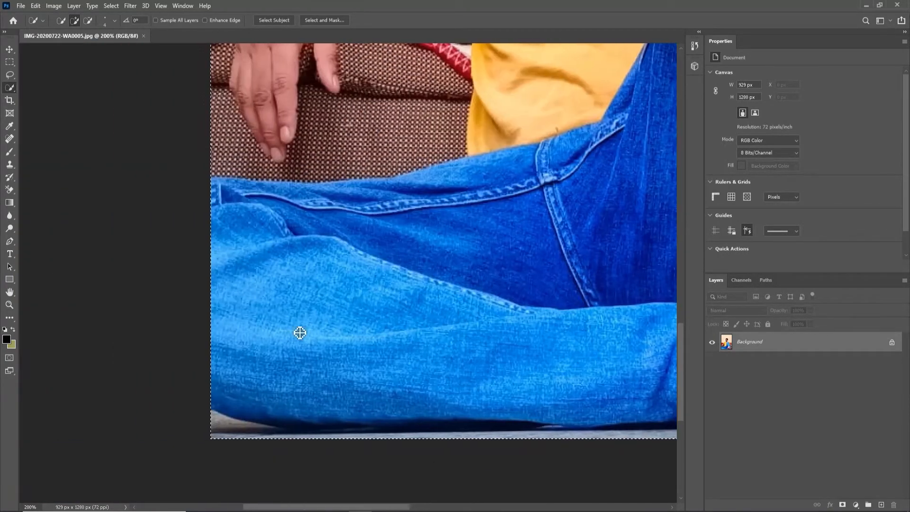
scroll(320, 299, "up", 4)
scroll(322, 293, "up", 8)
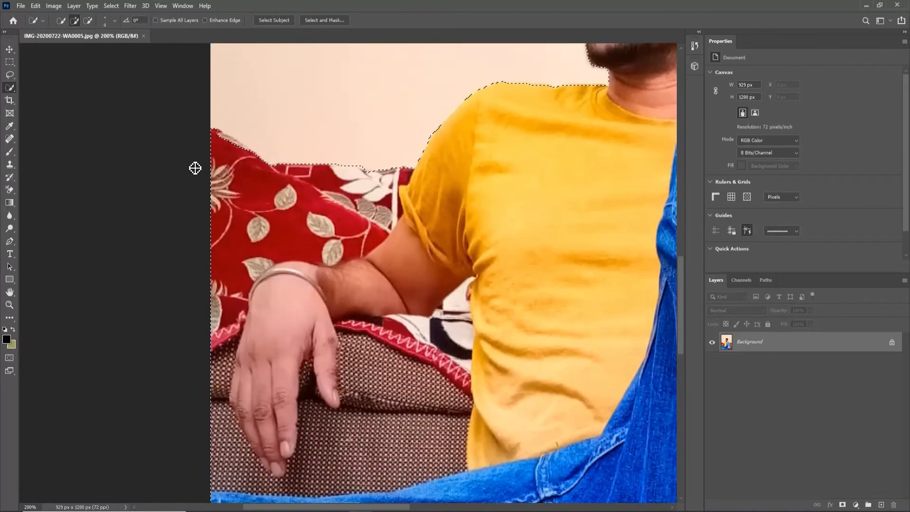
scroll(229, 141, "down", 2)
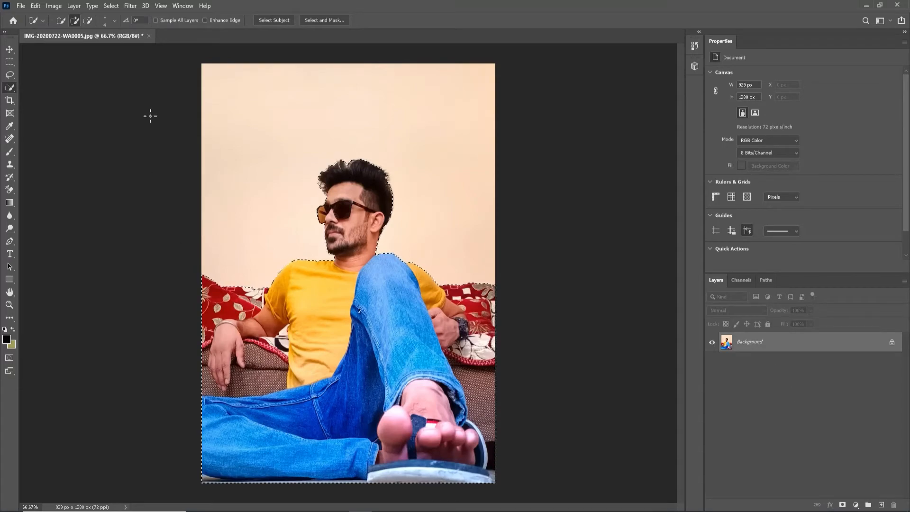
Open the selection in Select and Mask and set the Refine Edge brush size to 45 px
left_click(128, 6)
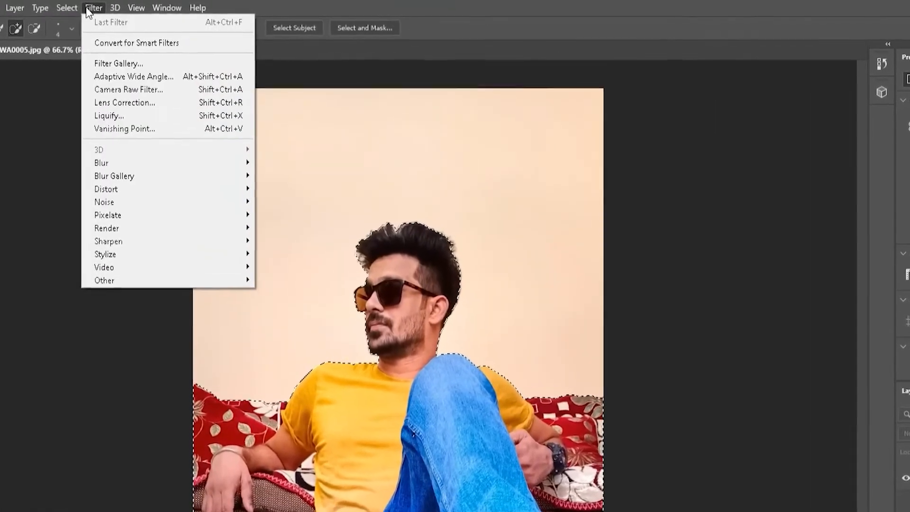
mouse_move(55, 11)
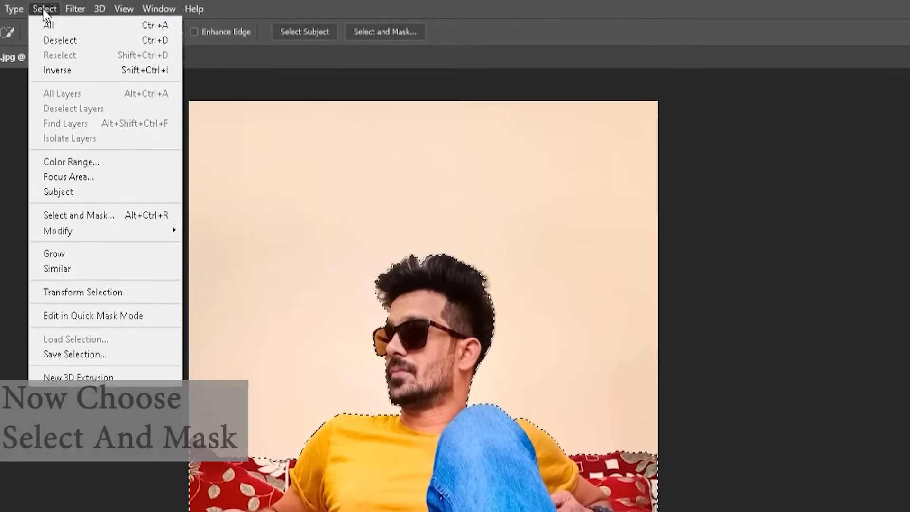
left_click(89, 216)
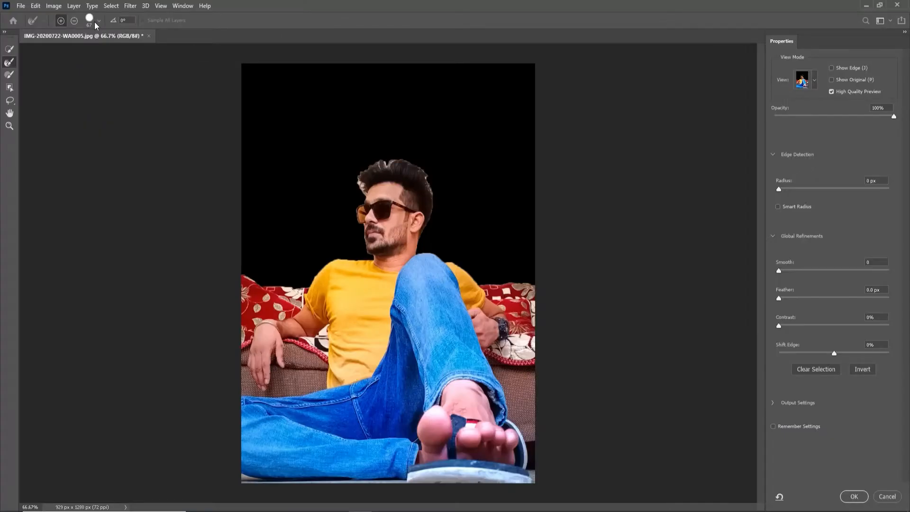
left_click(172, 13)
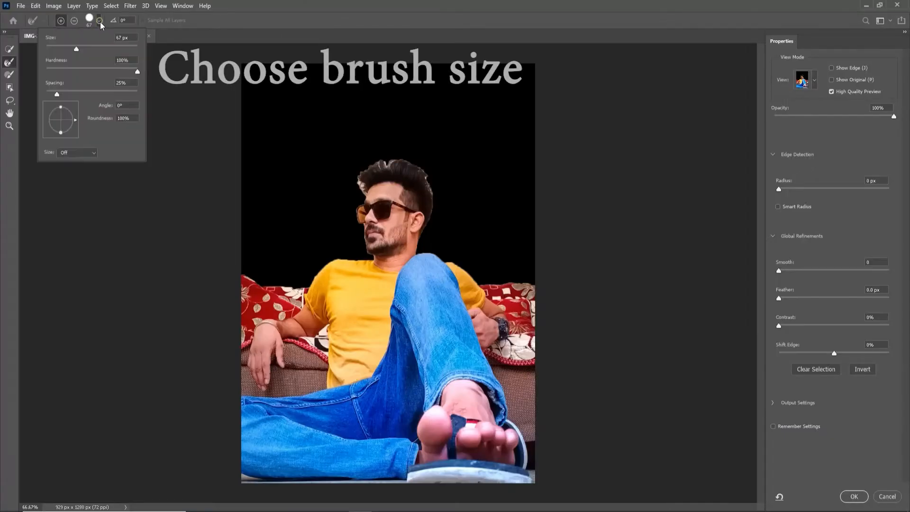
left_click(66, 45)
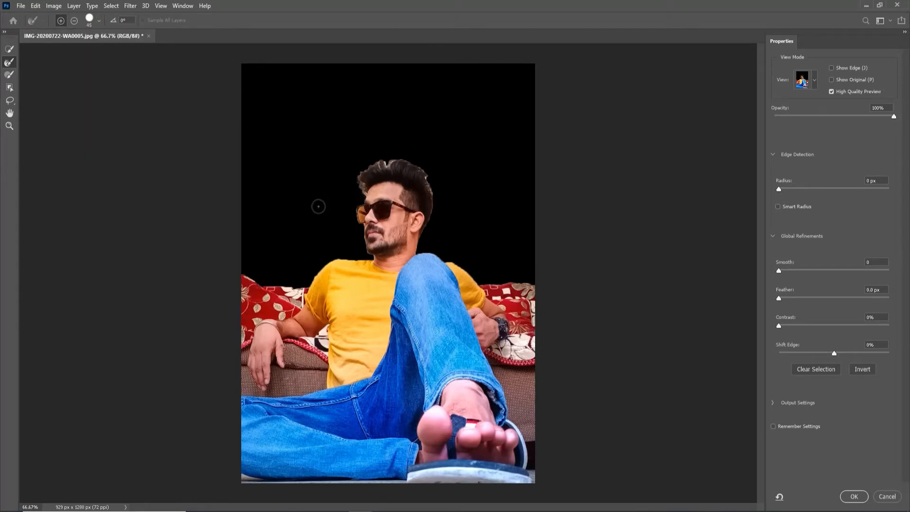
Reduce the Refine Edge brush to 15 px and refine the outer edge of the amber sunglasses lens
key("ctrl+plus")
key("ctrl+plus")
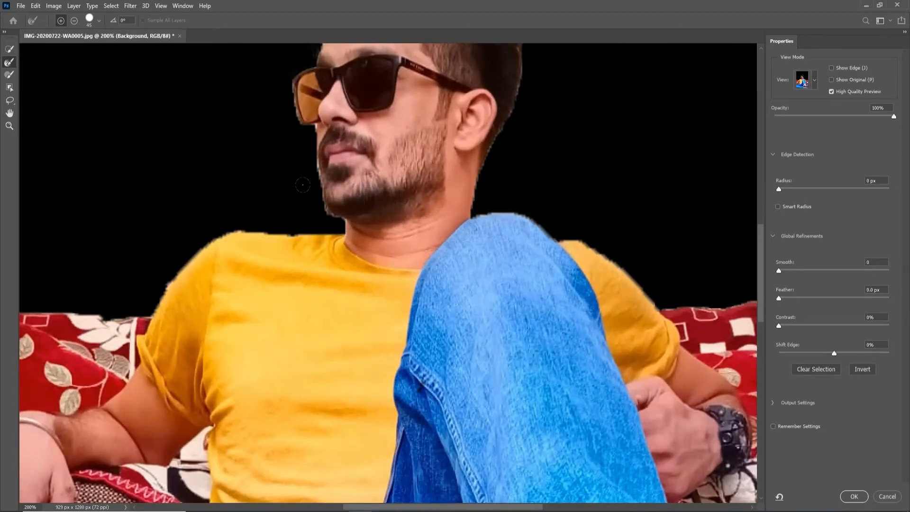
scroll(302, 185, "up", 5)
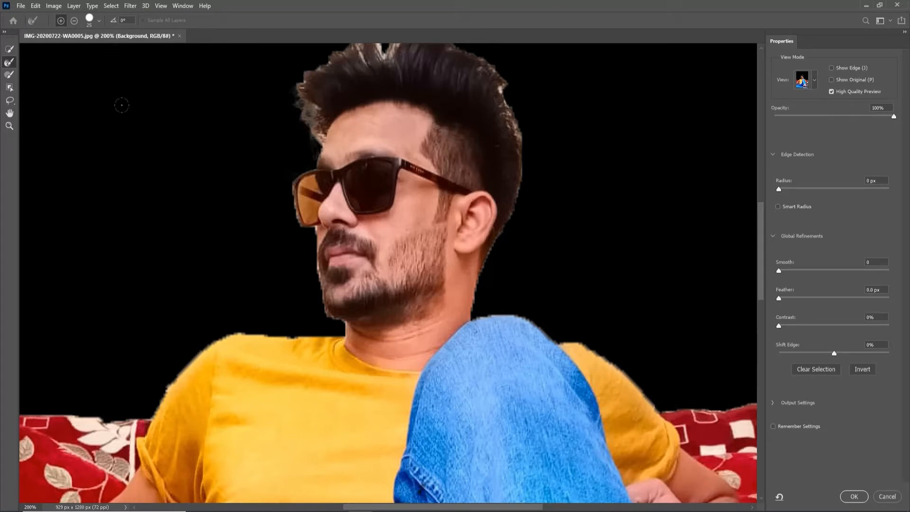
left_click(98, 22)
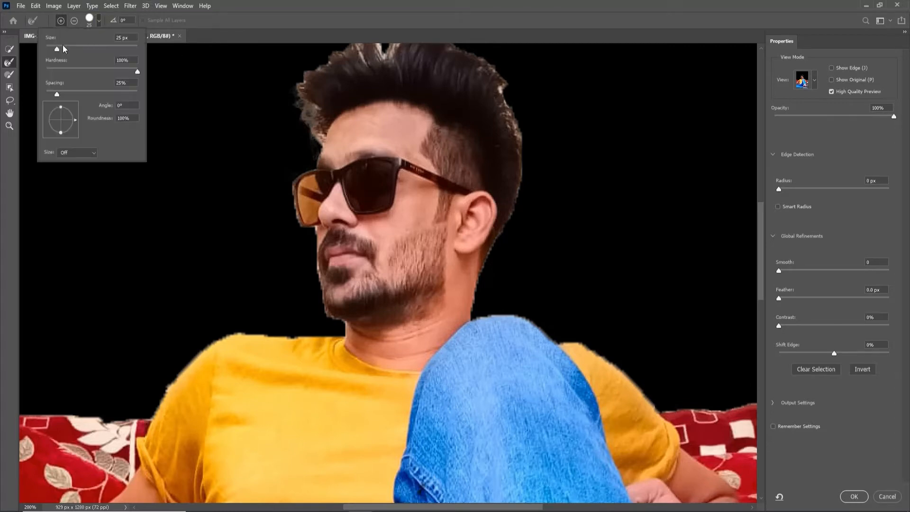
left_click(100, 20)
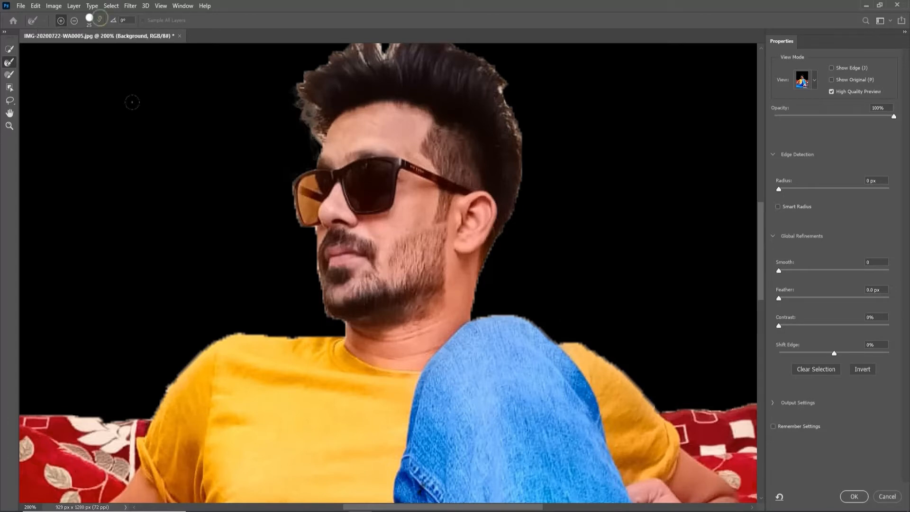
key("bracketleft")
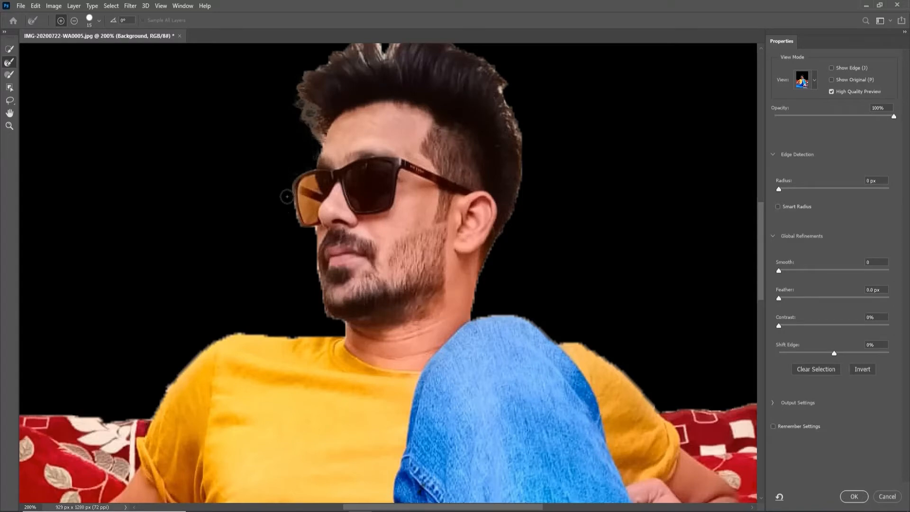
left_click_drag(290, 206, 287, 226)
scroll(511, 209, "up", 3)
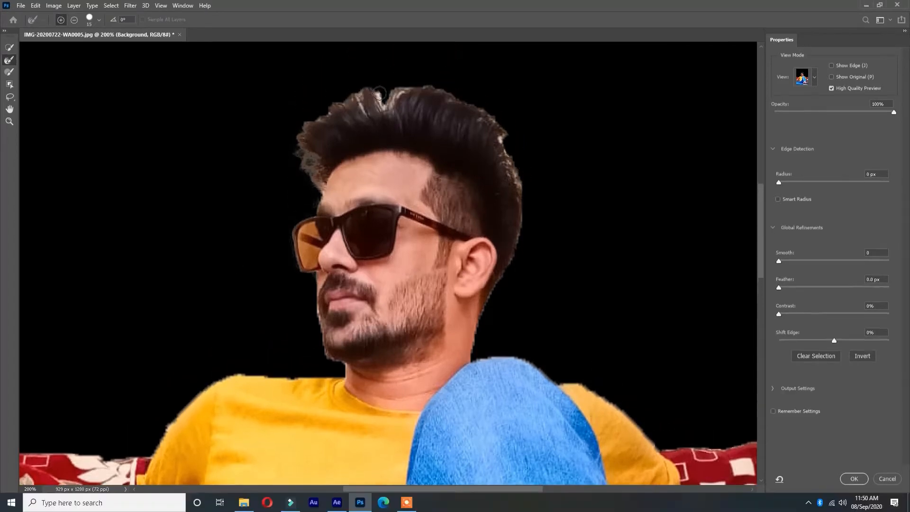
Refine the cutout edge around the hair, face, neck and shoulders down to the sofa, using a smaller Refine Edge brush
left_click_drag(384, 104, 383, 127)
key("bracketleft")
key("bracketleft")
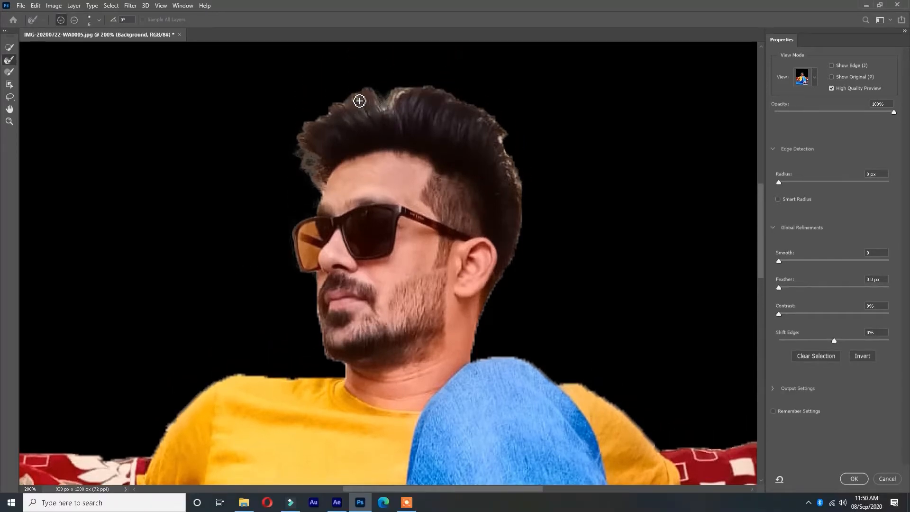
mouse_move(384, 106)
left_mouse_down()
mouse_move(394, 110)
mouse_move(403, 94)
mouse_move(475, 110)
mouse_move(510, 137)
mouse_move(523, 190)
mouse_move(496, 301)
mouse_move(471, 360)
left_mouse_up()
mouse_move(317, 302)
left_mouse_down()
mouse_move(338, 369)
mouse_move(327, 349)
mouse_move(287, 379)
mouse_move(233, 376)
mouse_move(180, 418)
mouse_move(148, 462)
mouse_move(39, 477)
mouse_move(33, 461)
mouse_move(119, 461)
left_mouse_up()
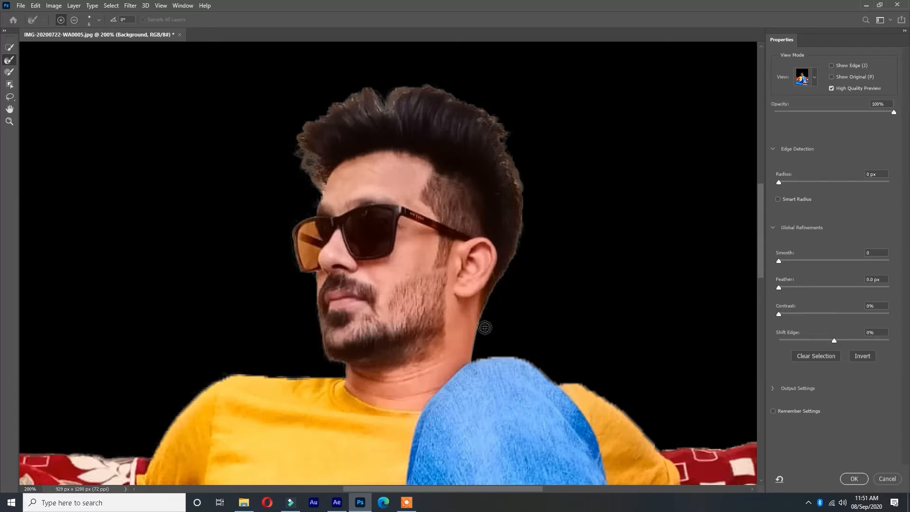
mouse_move(484, 327)
left_mouse_down()
mouse_move(493, 359)
mouse_move(532, 364)
mouse_move(614, 402)
mouse_move(687, 454)
left_mouse_up()
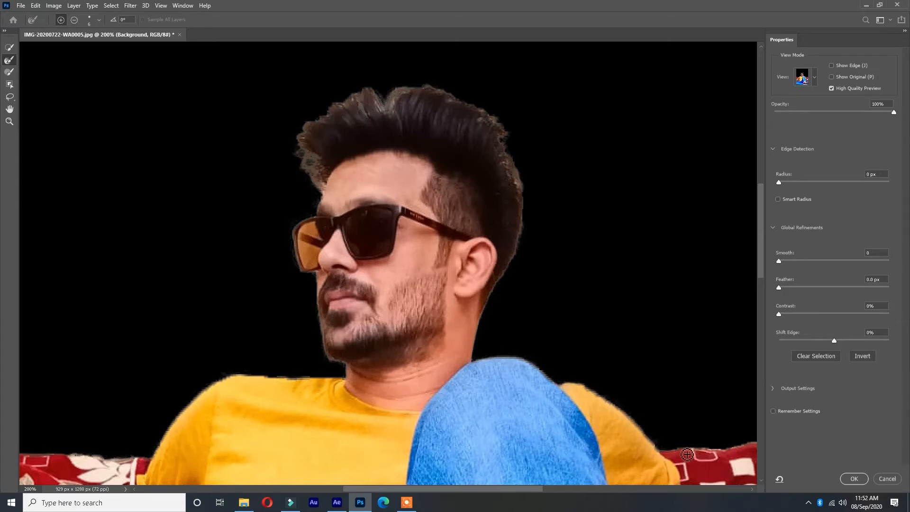
left_click_drag(446, 489, 535, 489)
scroll(455, 379, "down", 5)
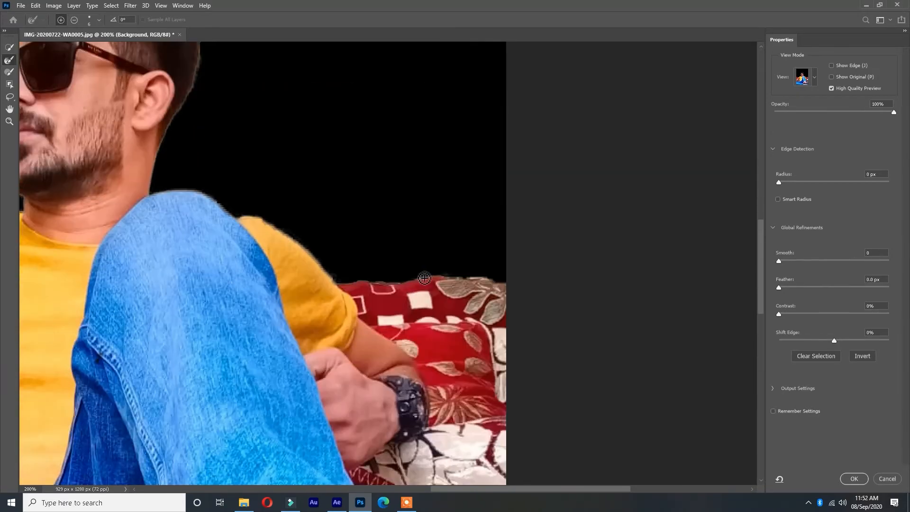
Preview the cutout as Overlay and subtract the edge refinement from the hair tuft above the man's forehead and temple
left_click(804, 77)
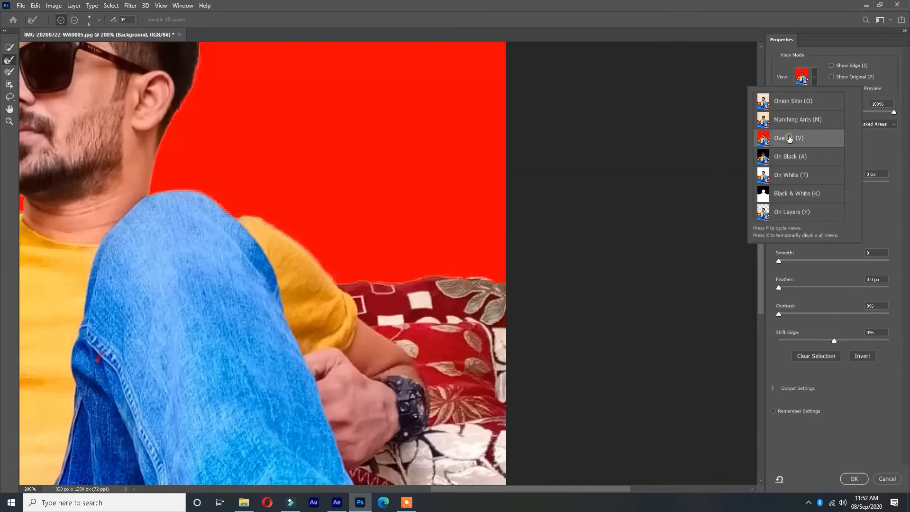
left_click_drag(537, 489, 454, 492)
scroll(469, 156, "up", 4)
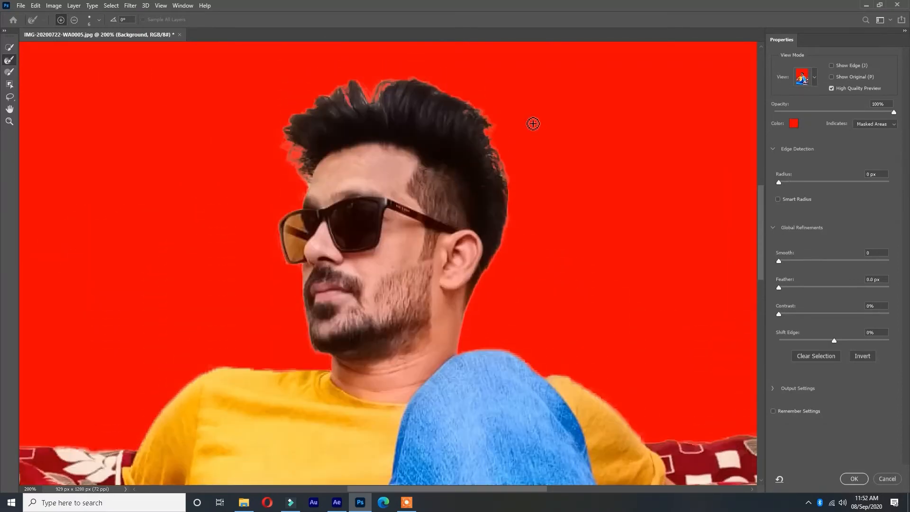
left_click(74, 19)
mouse_move(292, 148)
left_mouse_down()
mouse_move(282, 180)
mouse_move(306, 155)
mouse_move(306, 178)
left_mouse_up()
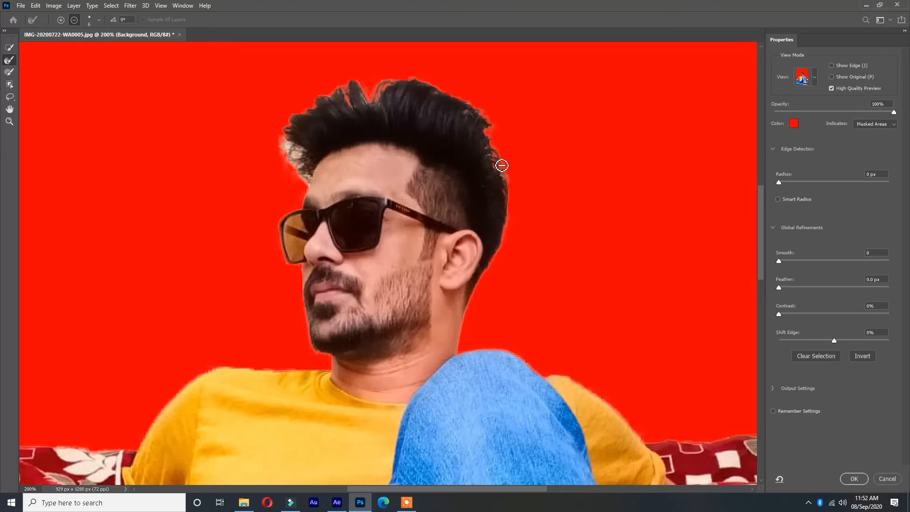
Preview the cutout On Black and accept the refined selection
left_click(814, 77)
left_click(791, 157)
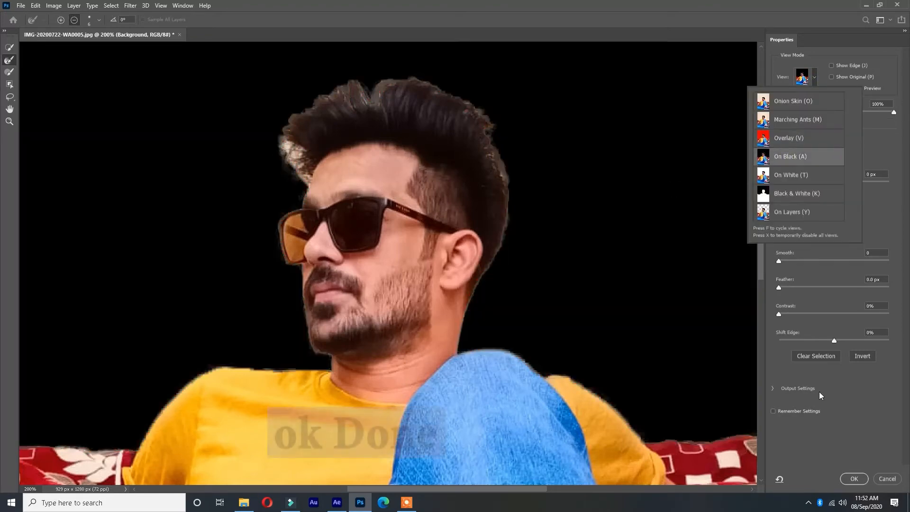
scroll(618, 367, "down", 2)
left_click(854, 479)
Copy the selected man and sofa from the background onto a new layer
scroll(346, 190, "up", 2)
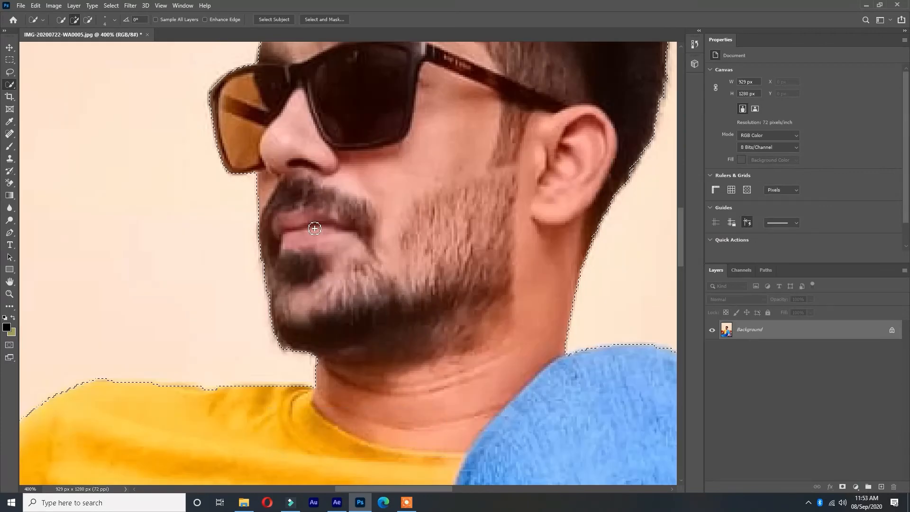
scroll(317, 223, "down", 6)
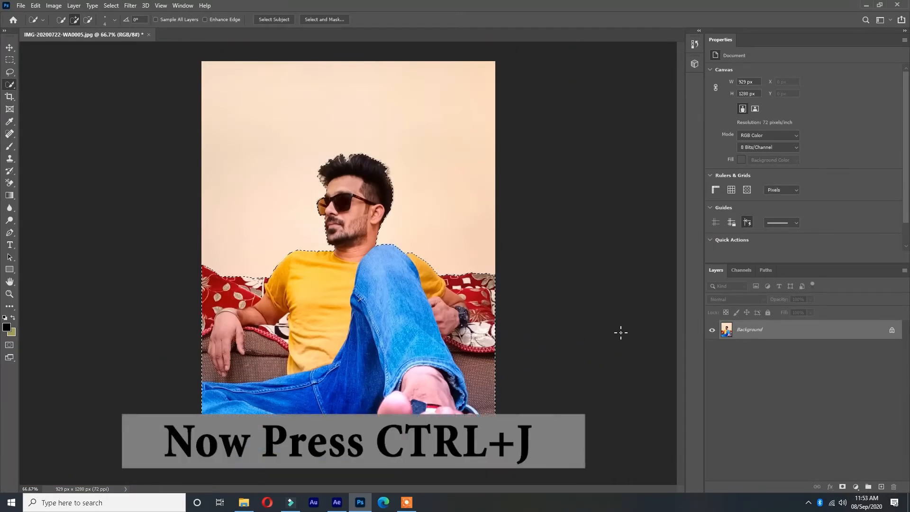
key("ctrl+j")
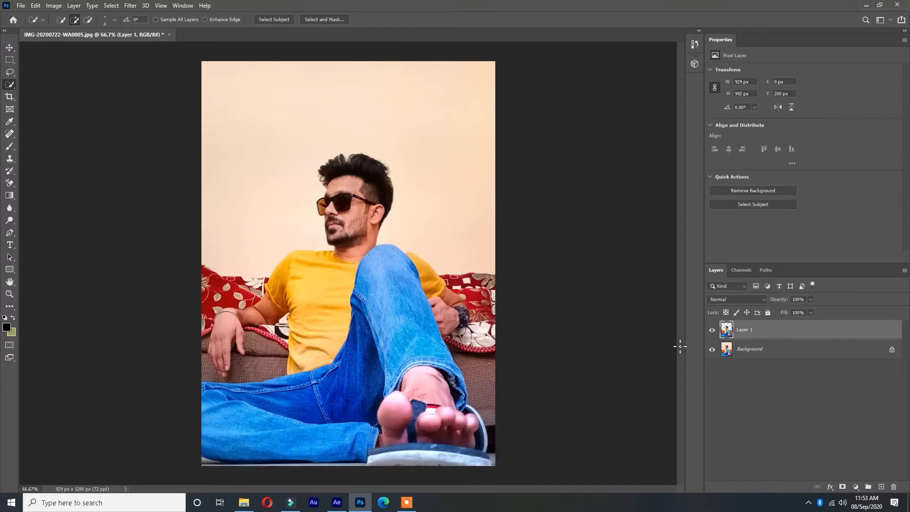
Hide the original Background layer and inspect the cutout edges around the man's hair, face and shoulders up close
left_click(712, 349)
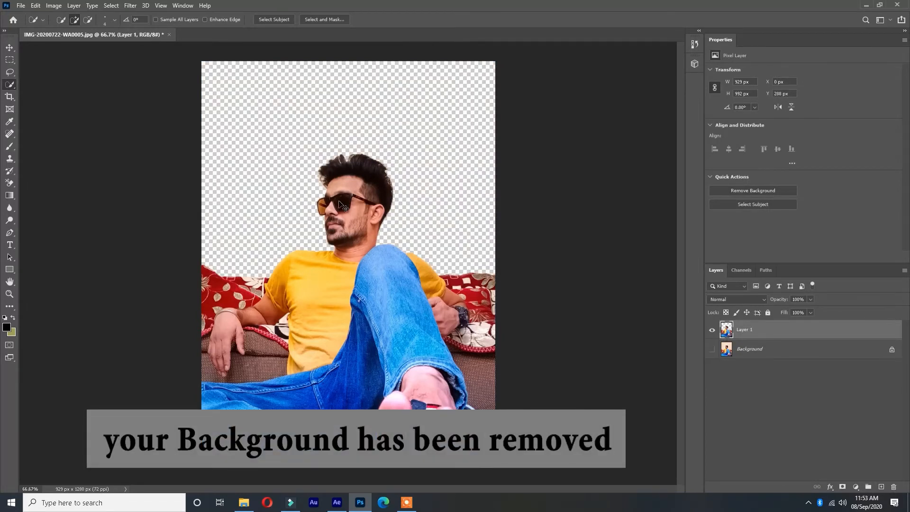
key("ctrl+plus")
key("ctrl+plus")
scroll(360, 203, "up", 3)
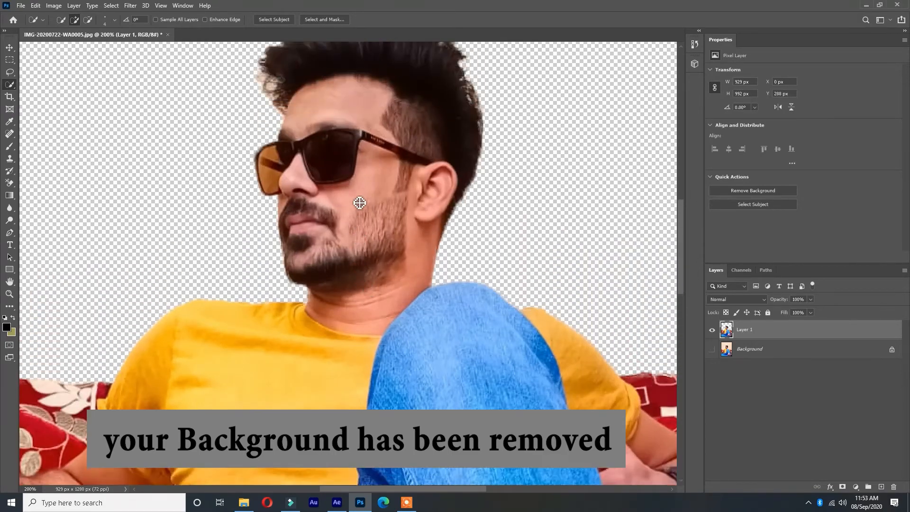
scroll(360, 203, "up", 3)
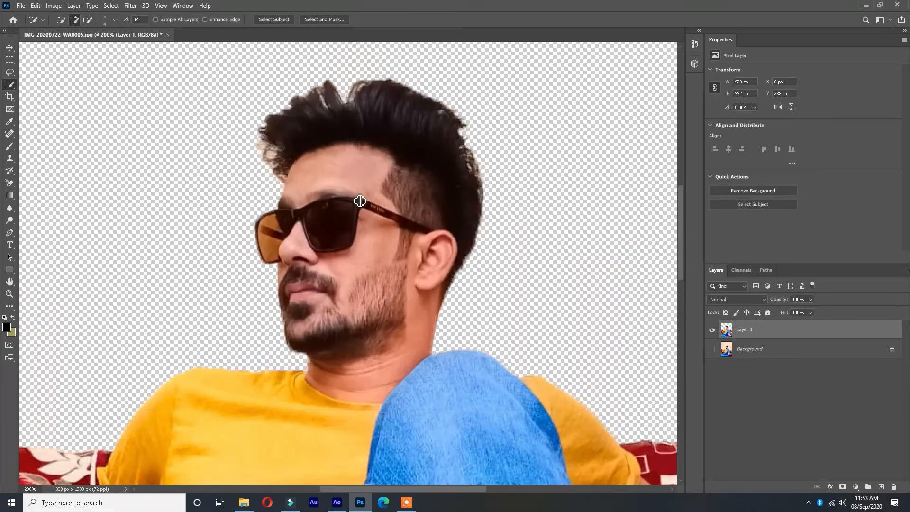
scroll(360, 201, "up", 1)
scroll(360, 201, "down", 3)
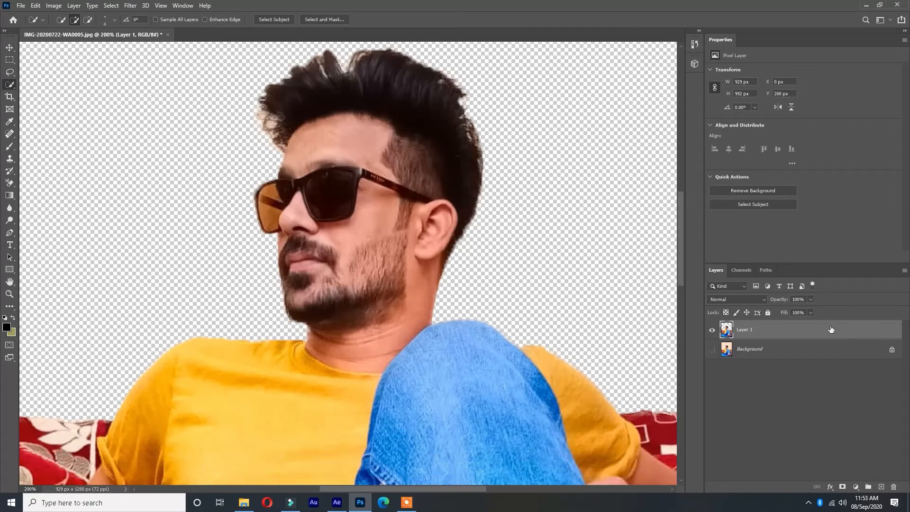
Compare the cutout with the original photo by briefly showing the Background layer and hiding it again
left_click(711, 349)
left_click(712, 349)
key("ctrl+minus")
key("ctrl+minus")
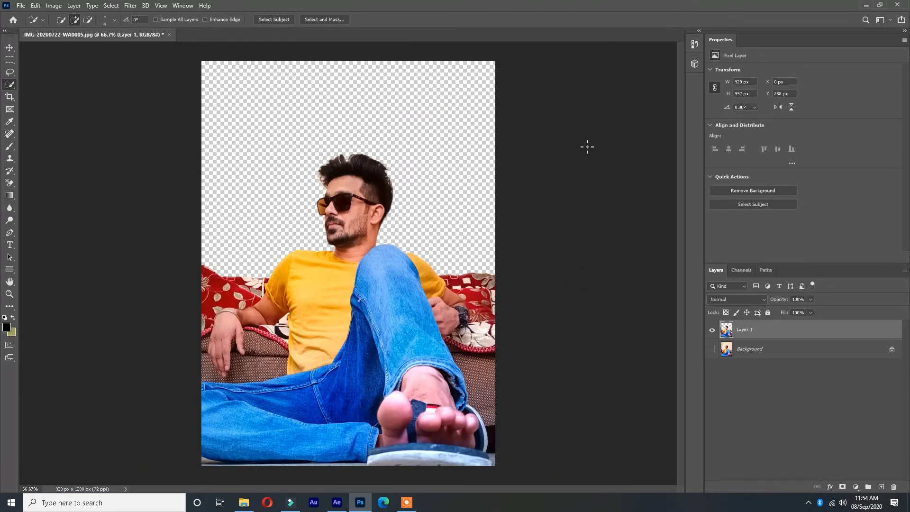
Place the brick wall image "Untitled design (5)" from the Downloads folder into the photo and align it with the canvas's upper edge
left_click(866, 5)
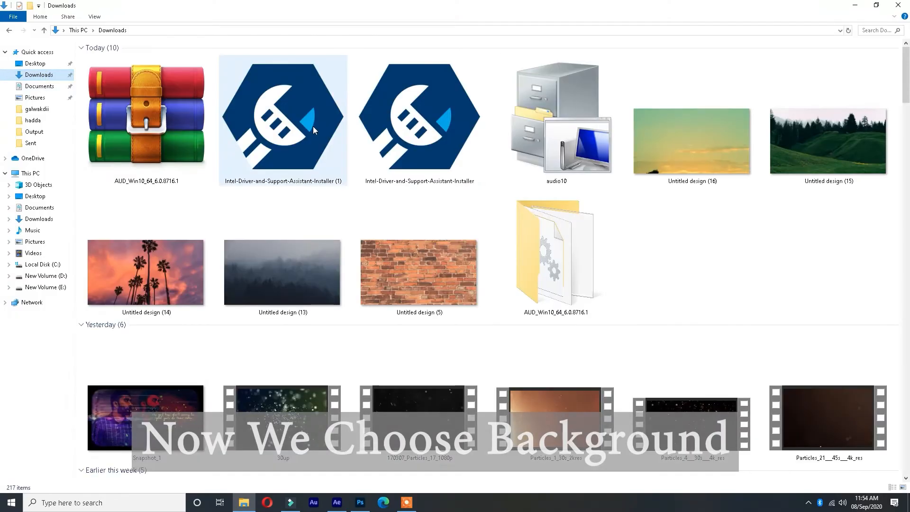
left_click_drag(411, 270, 295, 148)
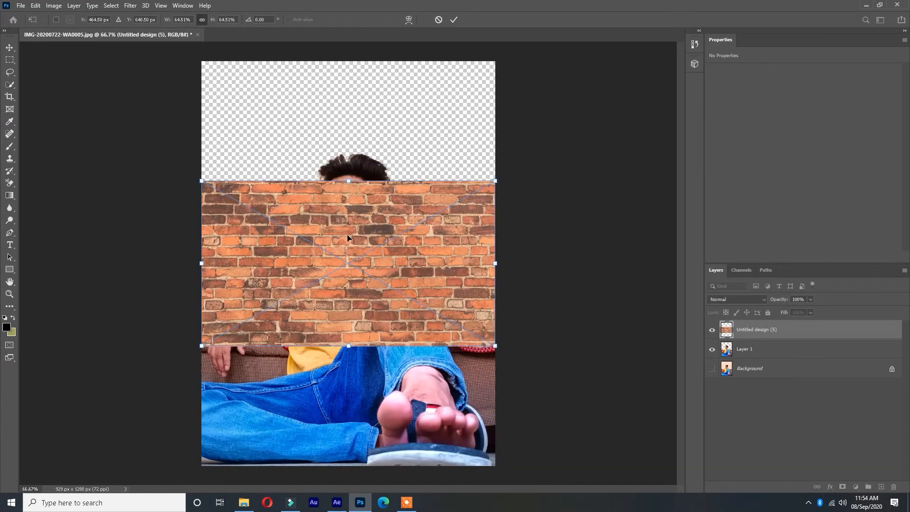
left_click_drag(347, 237, 349, 119)
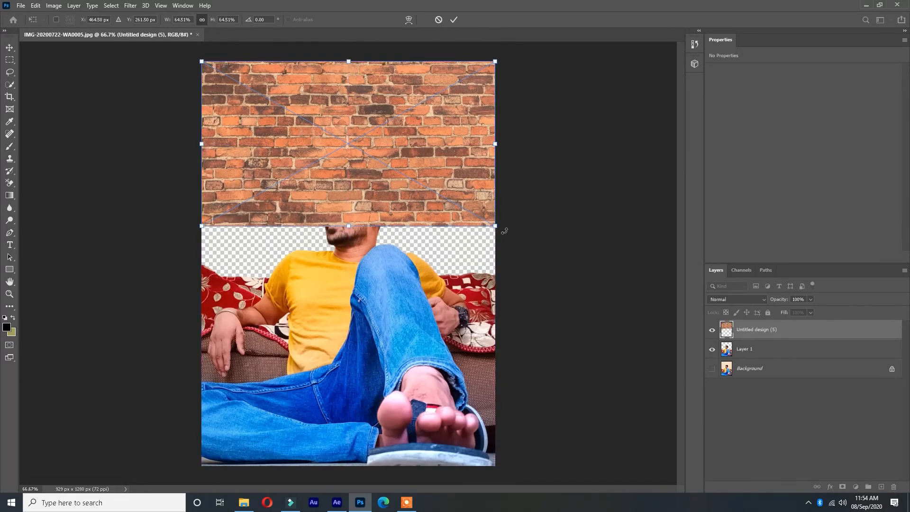
Scale the brick wall image proportionally to about 93%, roughly centre it across the canvas width and commit the placement
left_click_drag(496, 228, 600, 363)
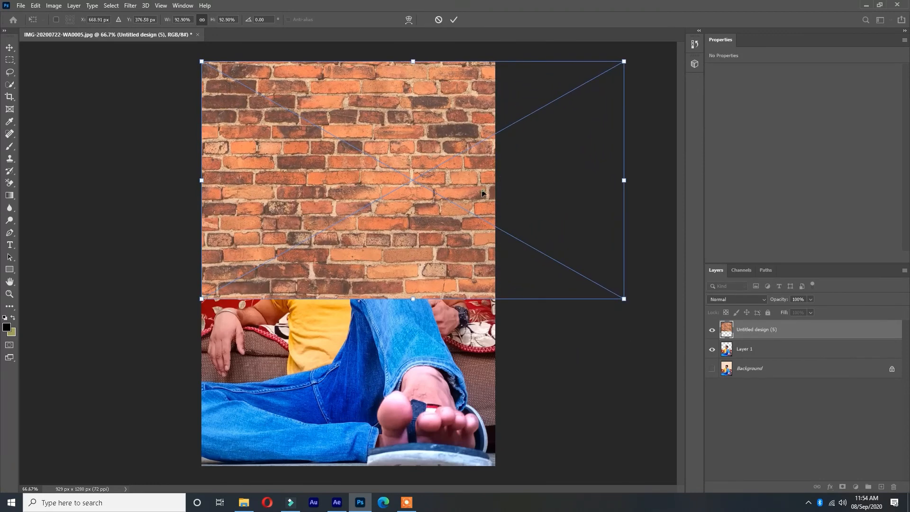
left_click_drag(482, 192, 426, 190)
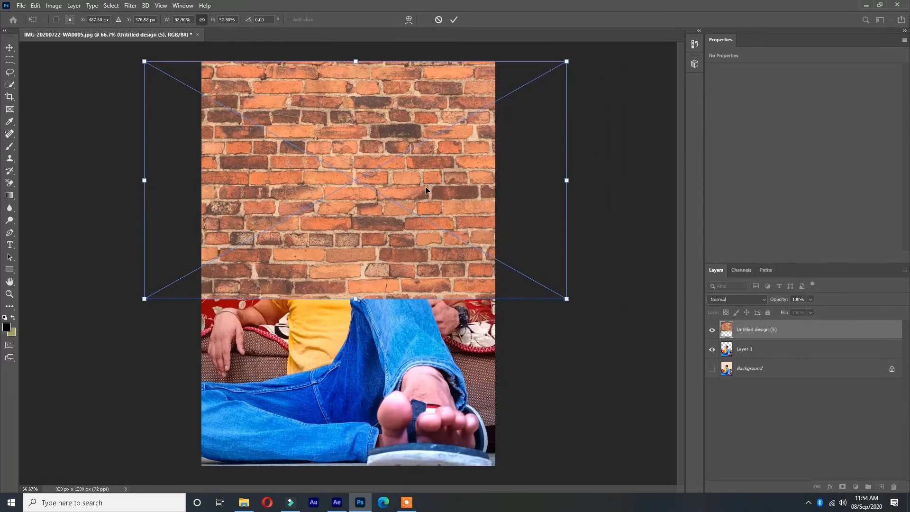
left_click(453, 20)
key("w")
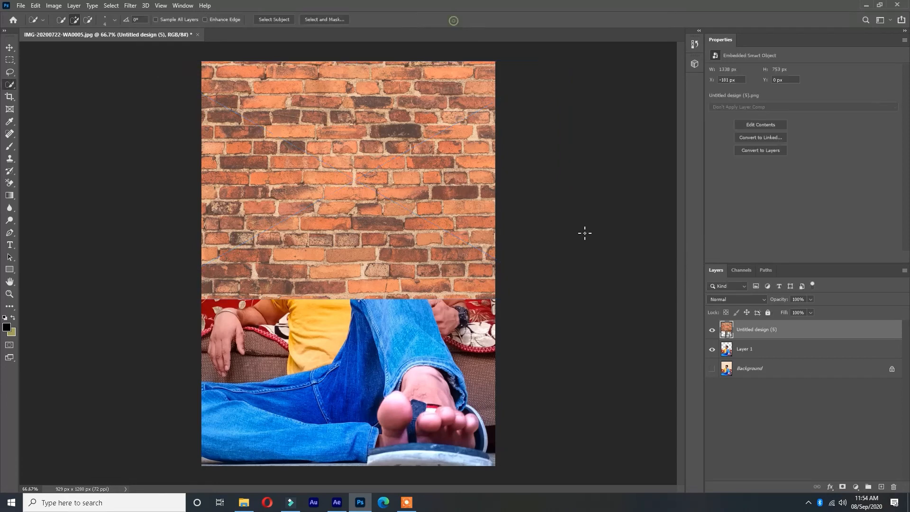
Move the brick wall layer beneath the man and sofa cutout, and merge these two layers into one
left_click_drag(759, 330, 746, 359)
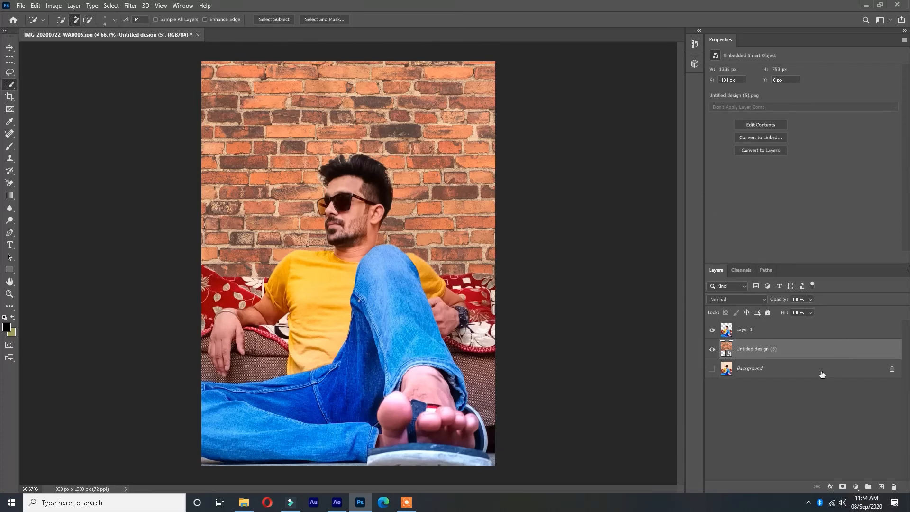
left_click(754, 331)
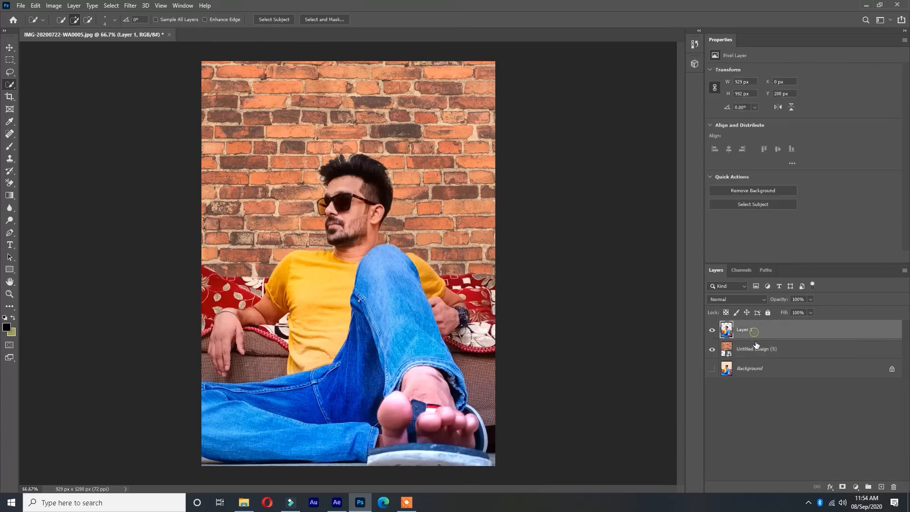
left_click(764, 350, "shift")
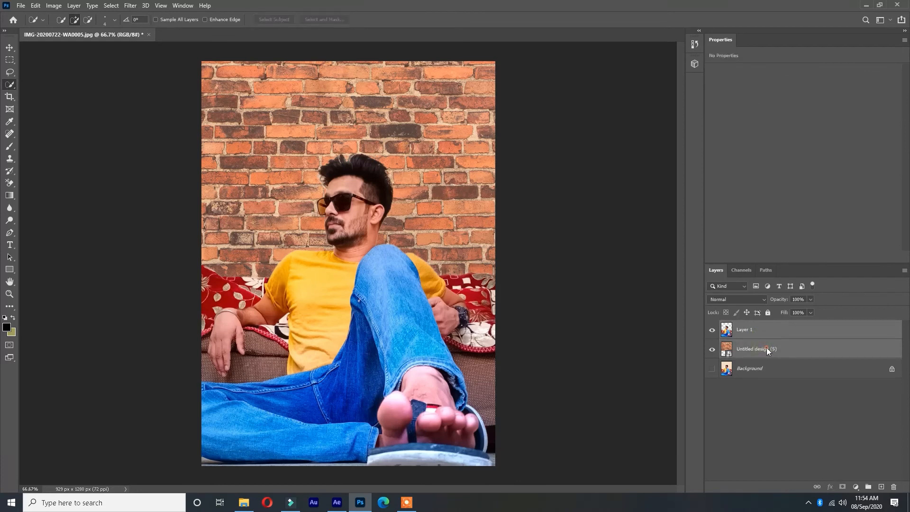
right_click(766, 349)
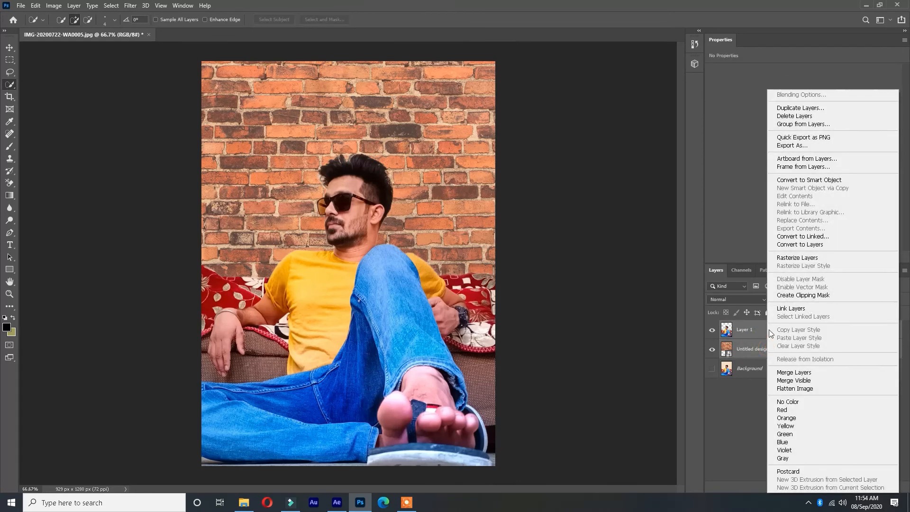
left_click(804, 374)
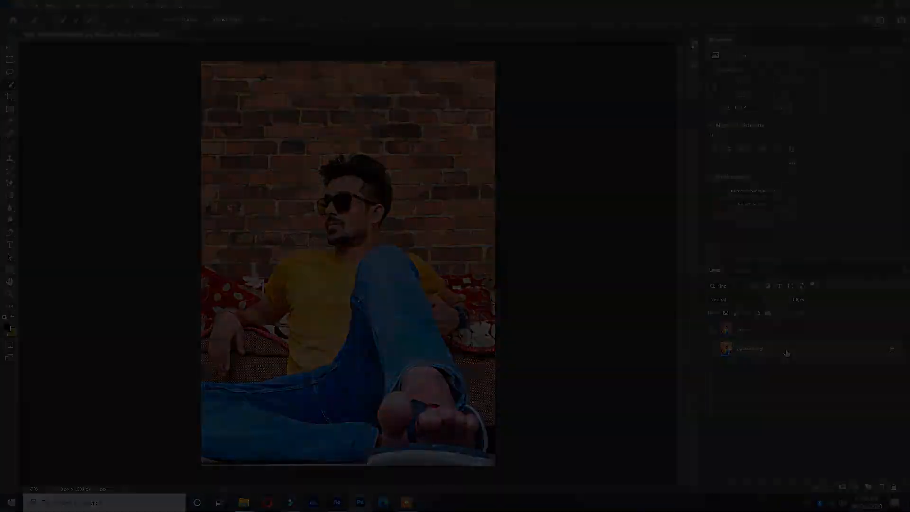